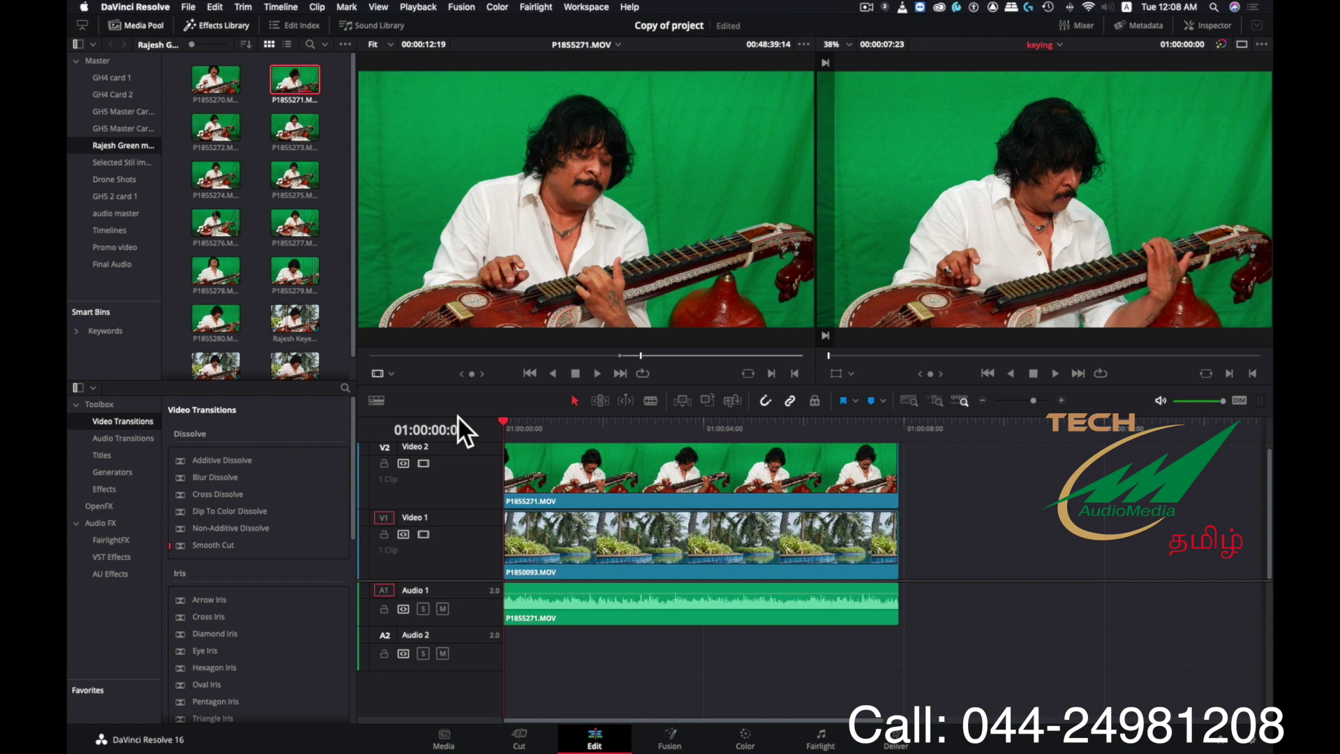
Step: Move the playhead to 01:00:02:04, step back a frame, then park it at 01:00:00:16
left_click(610, 420)
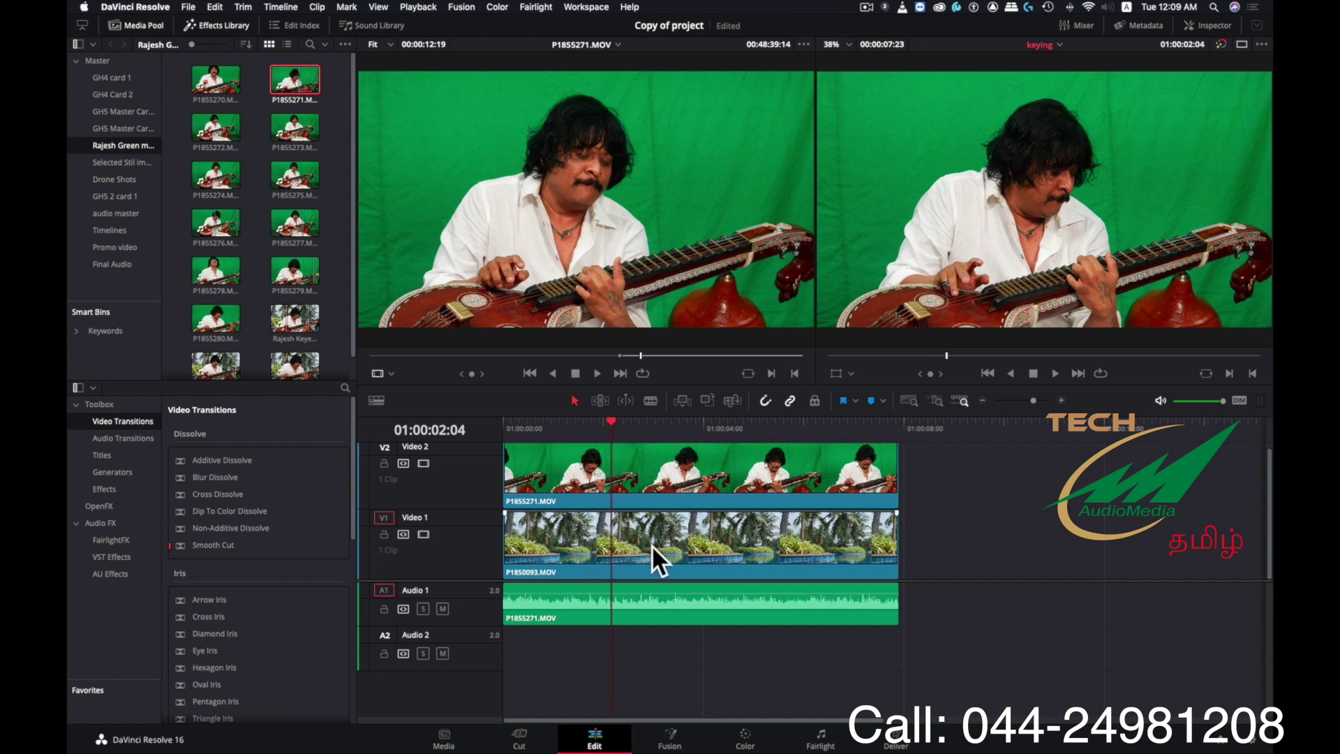
left_click(609, 421)
left_click(531, 421)
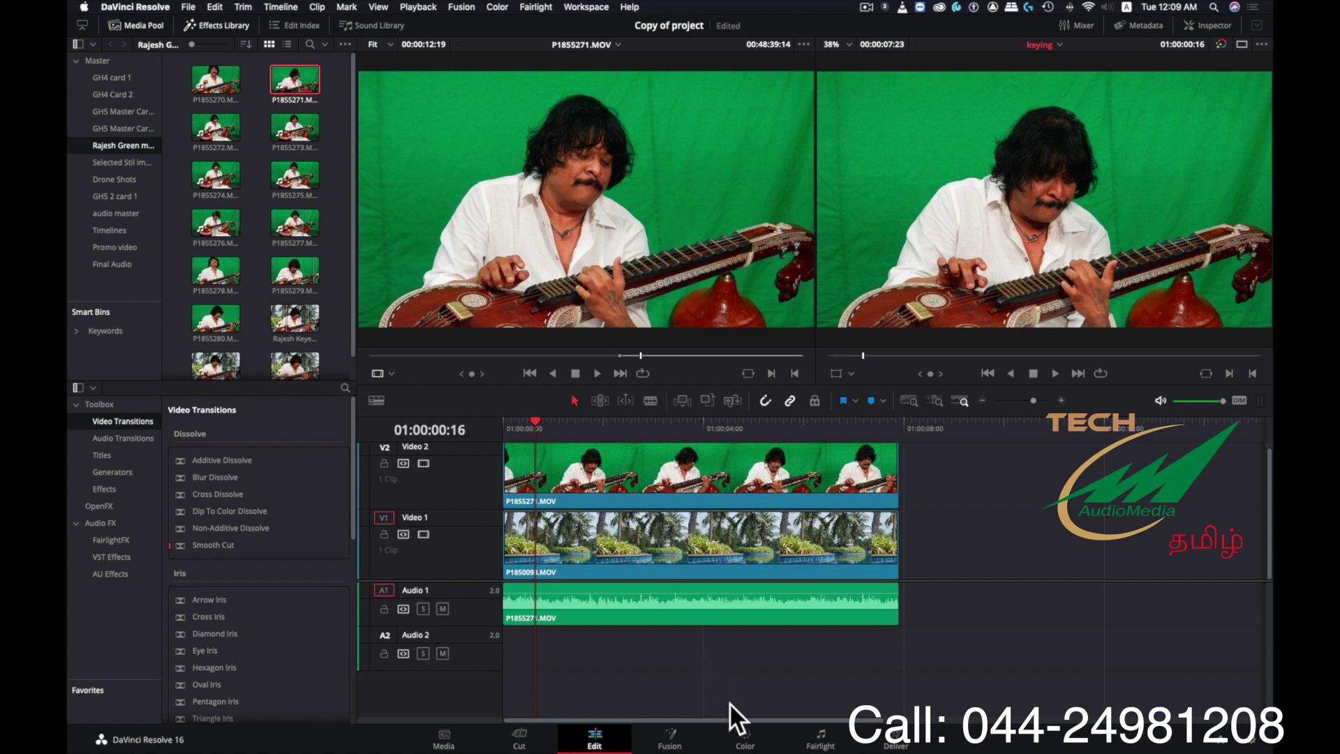
Step: On the Color page, add an Alpha Output to the node graph and wire node 01's alpha into it
left_click(745, 740)
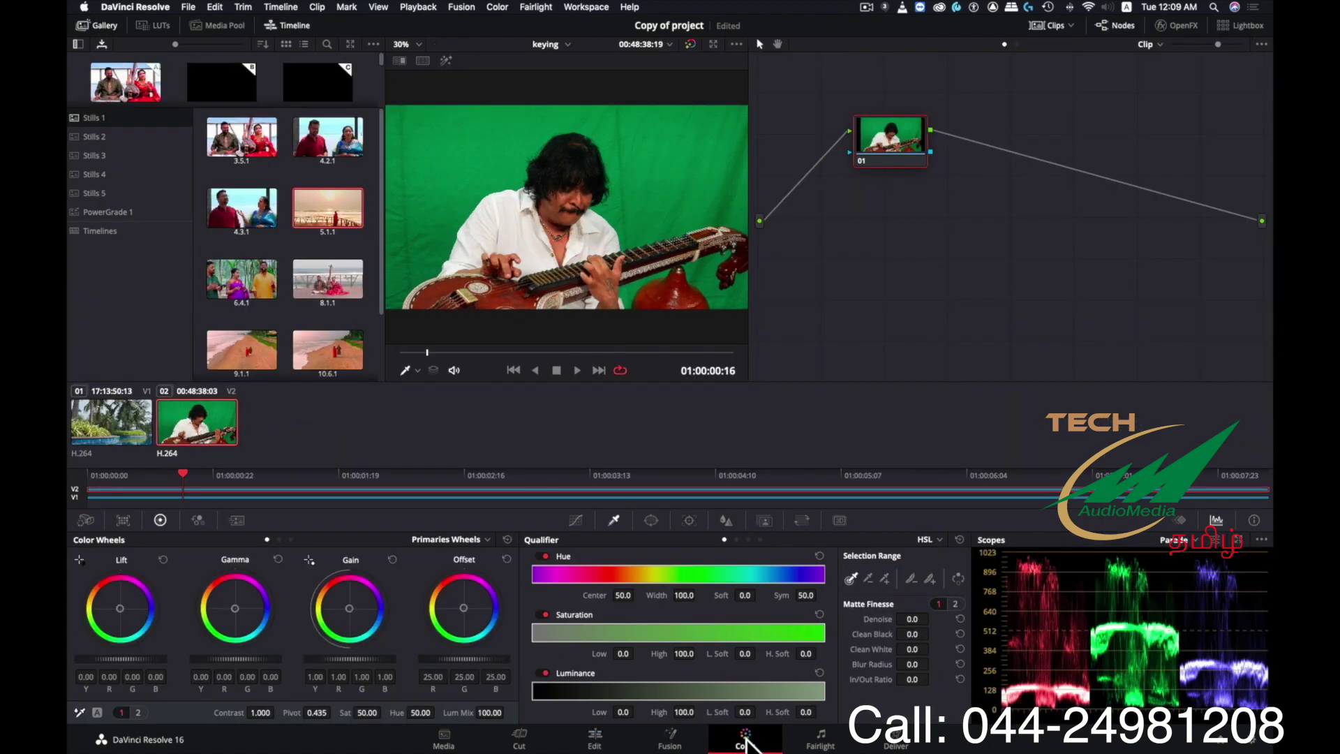
left_click_drag(864, 139, 857, 132)
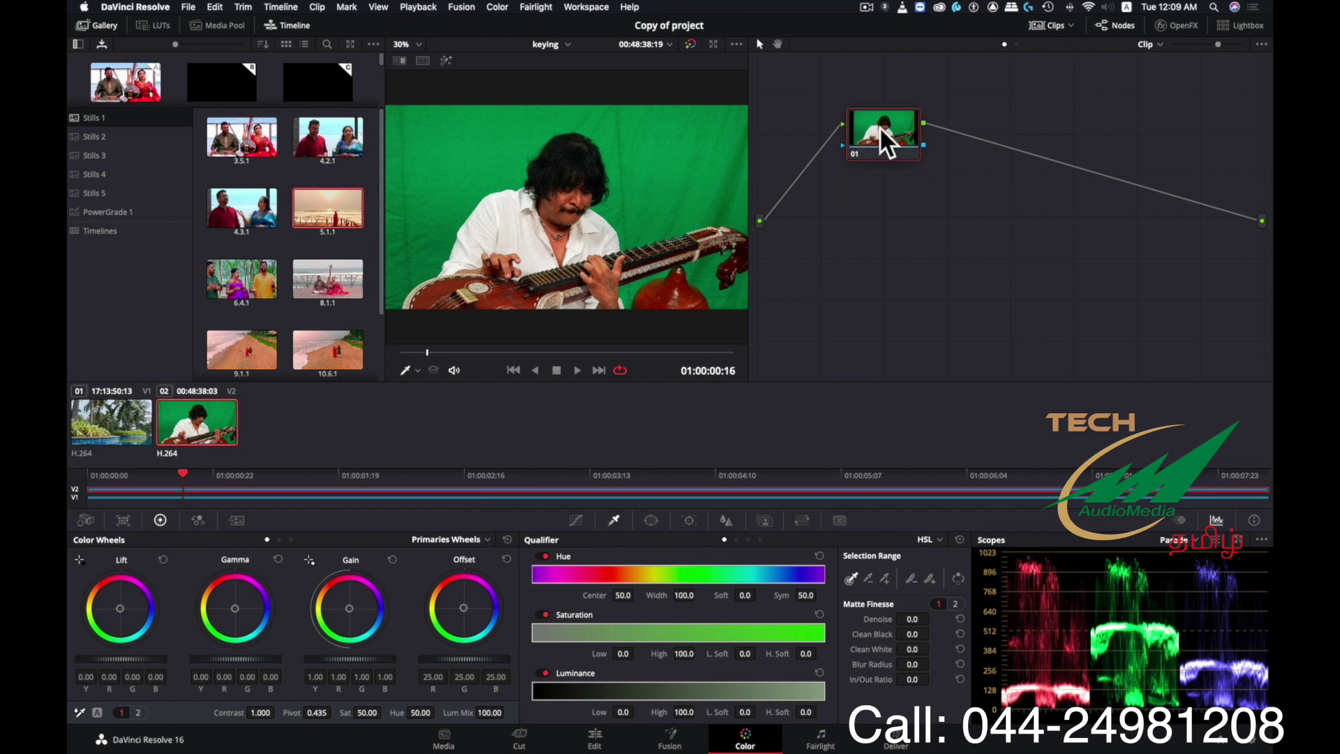
right_click(877, 253)
left_click(950, 299)
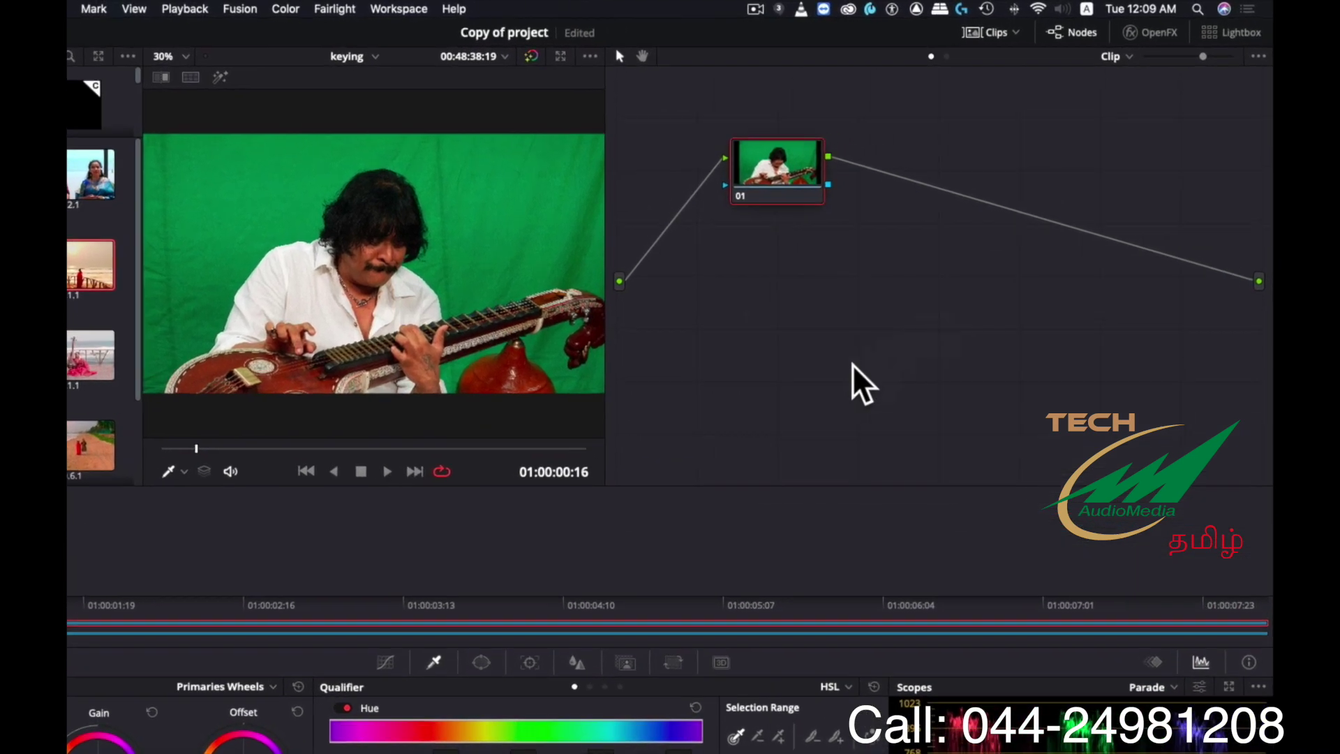
right_click(767, 323)
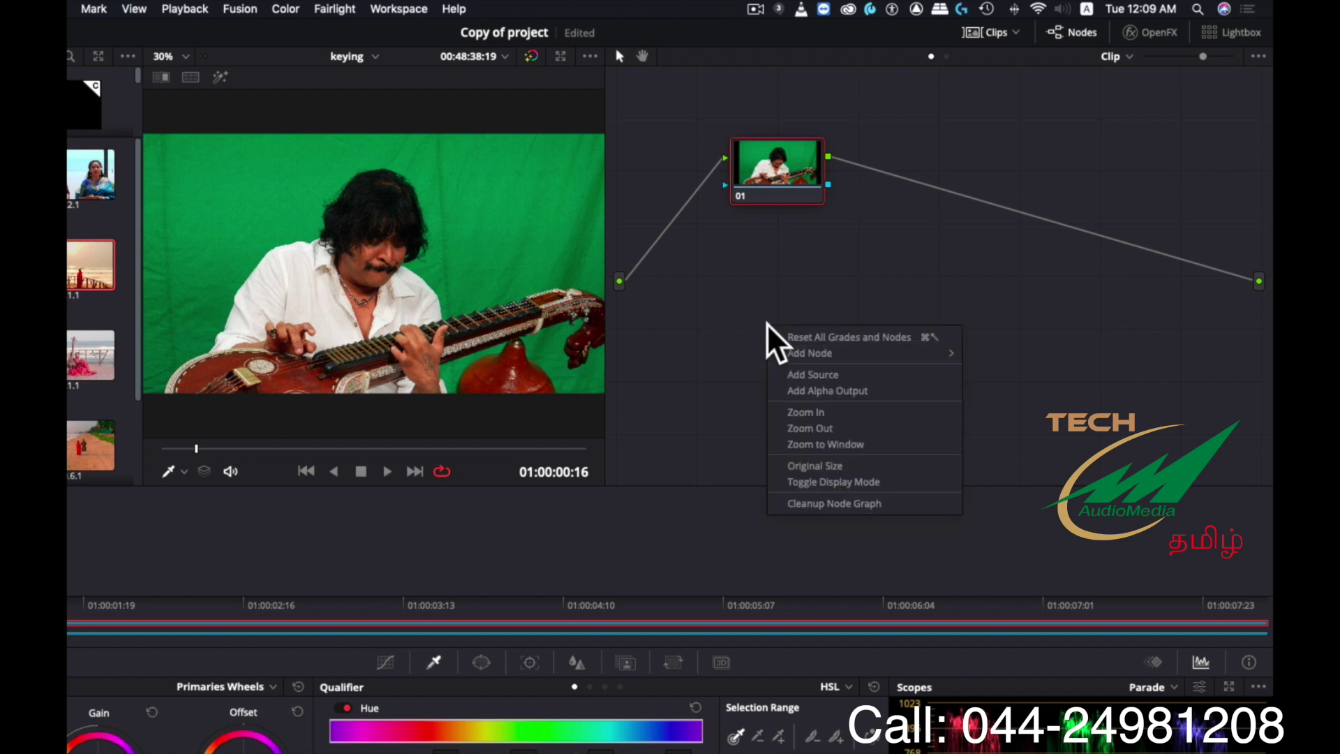
left_click(842, 390)
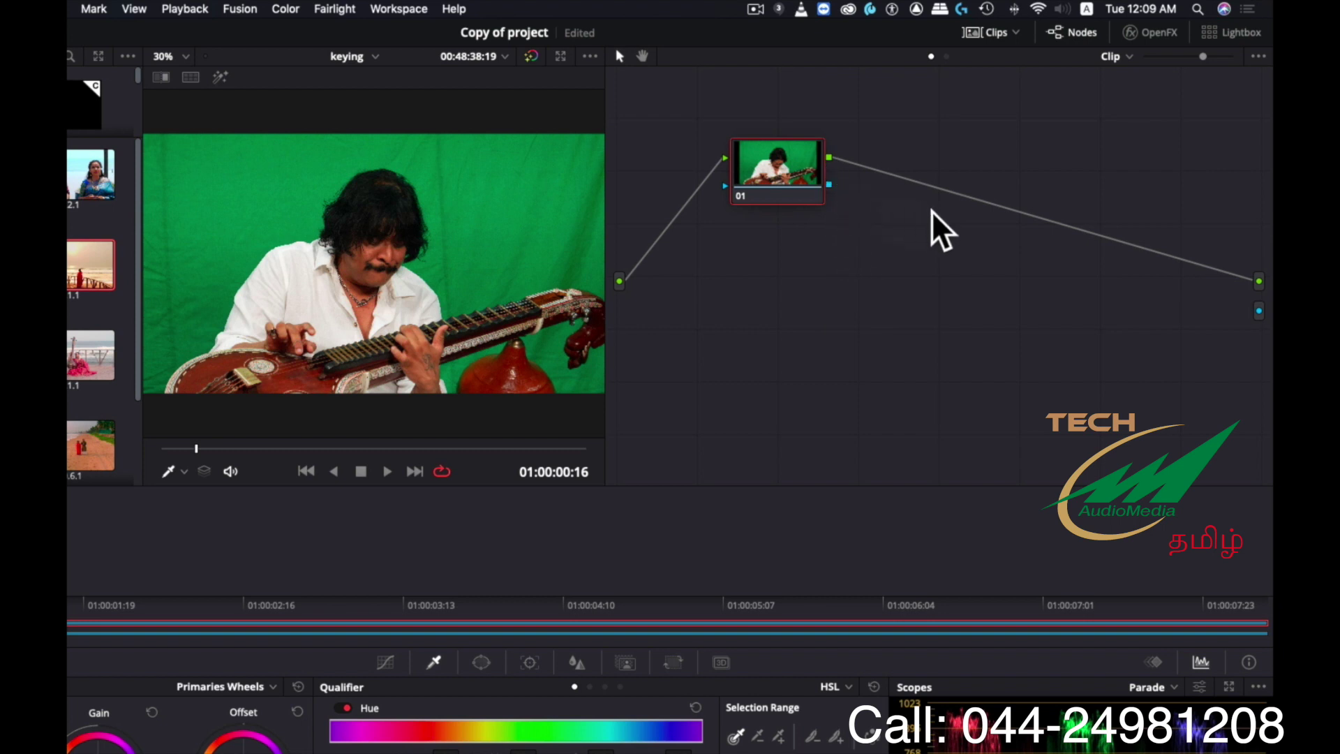
left_click_drag(829, 185, 1258, 311)
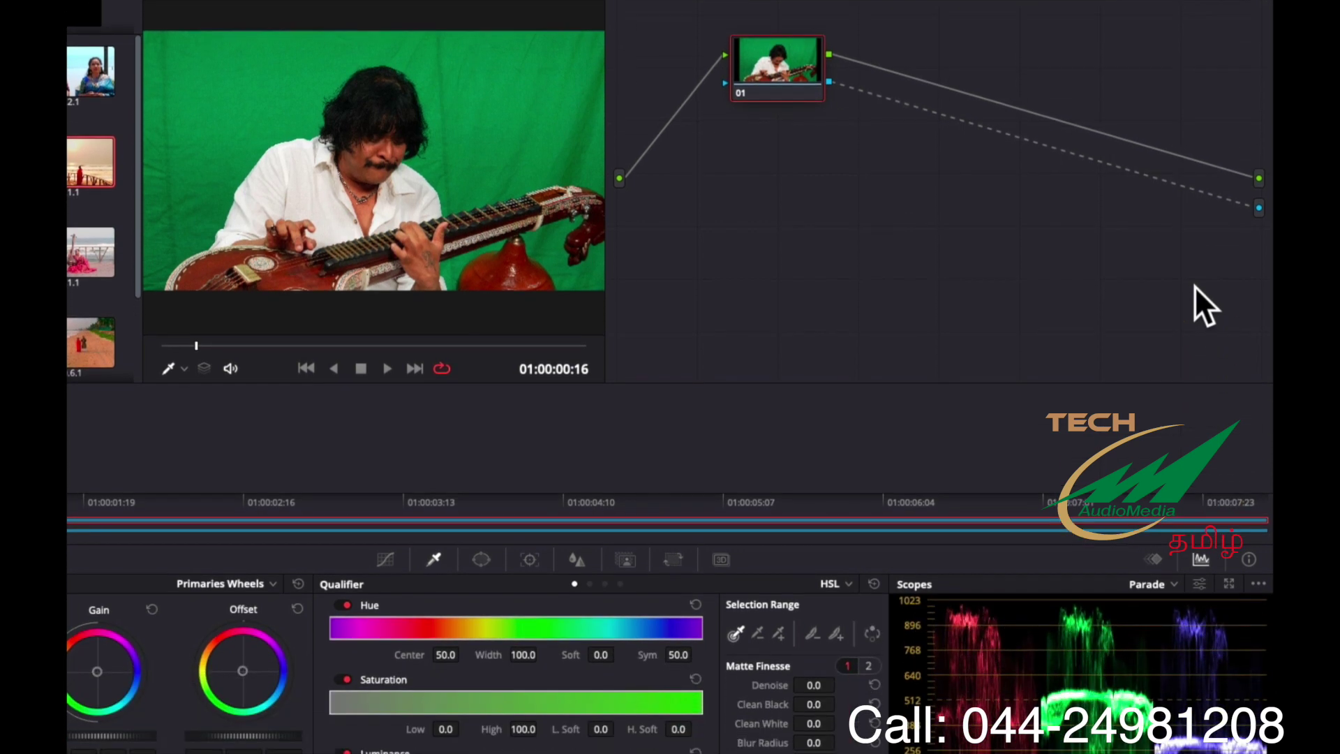
Step: Switch the qualifier from HSL to 3D and sample the green screen beside the veena player
left_click(848, 583)
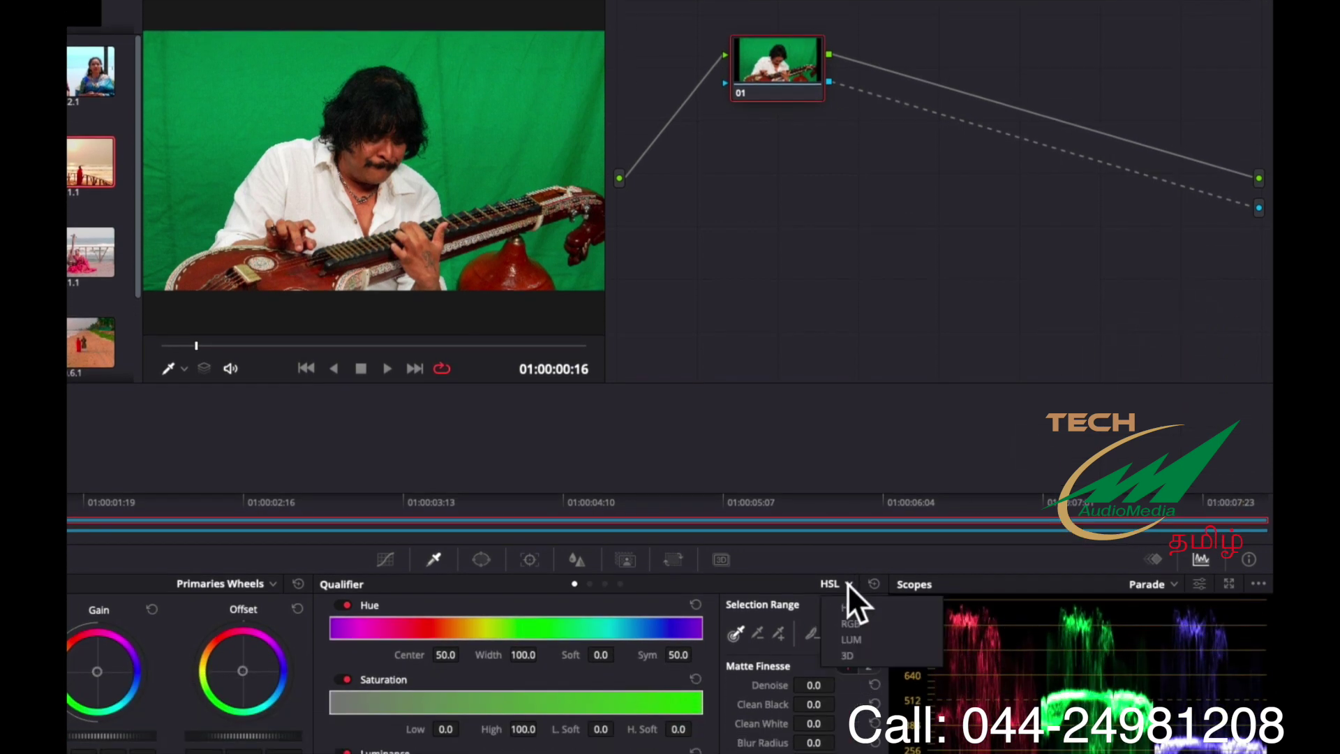
left_click(856, 659)
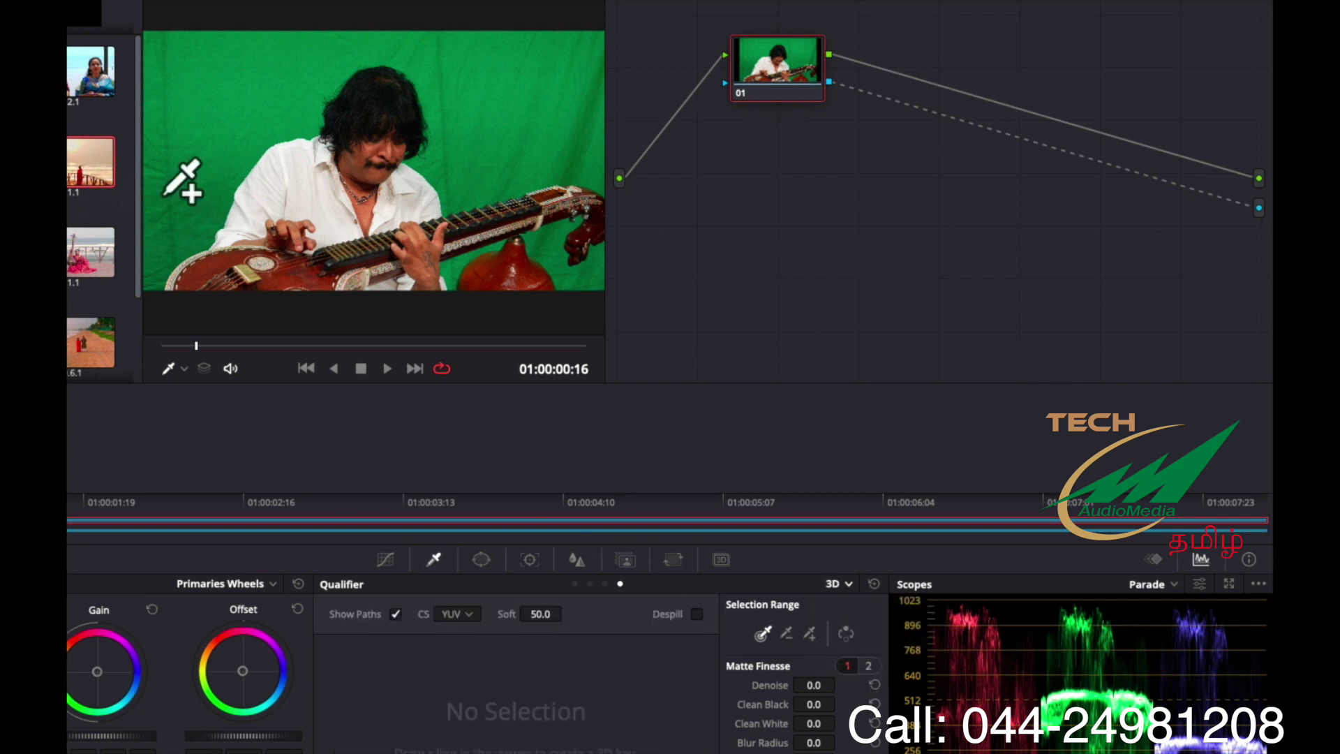
left_click_drag(176, 212, 204, 138)
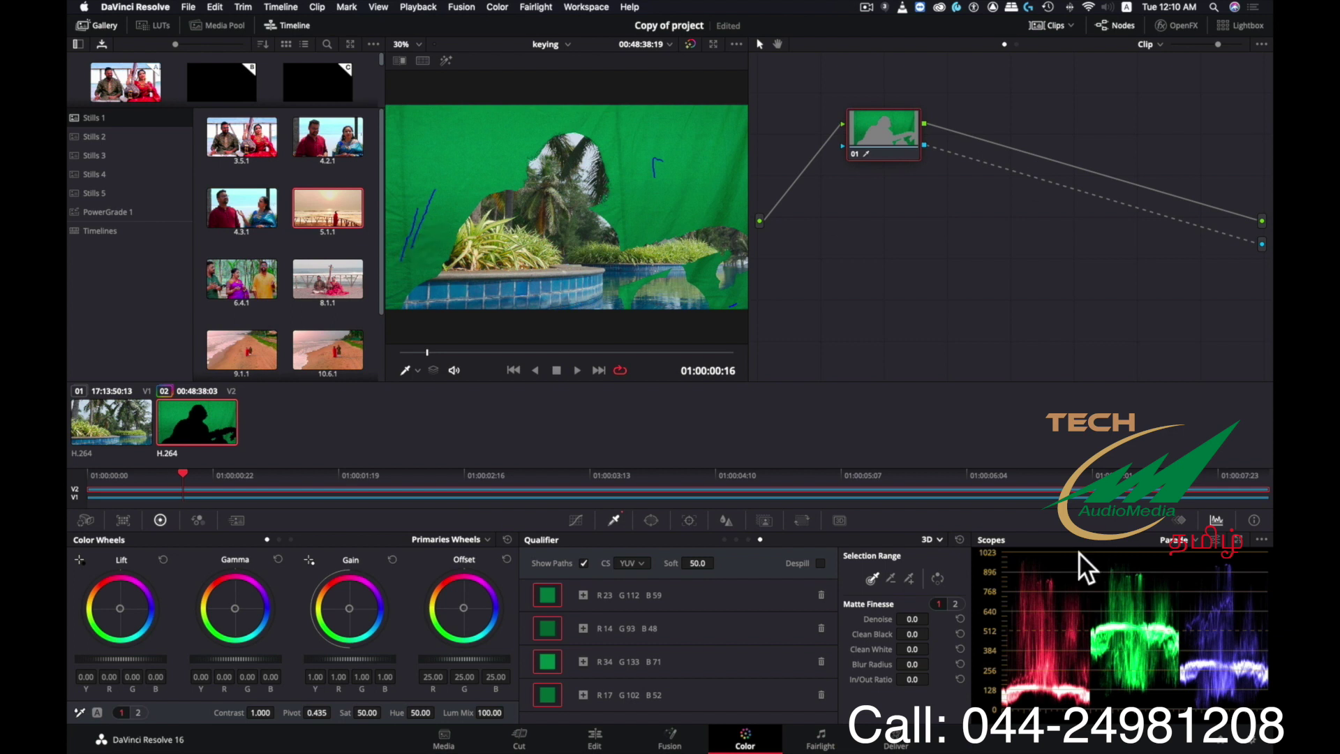
Step: Turn off Highlight to view the keyed player over the palm trees, and play the clip
left_click(938, 577)
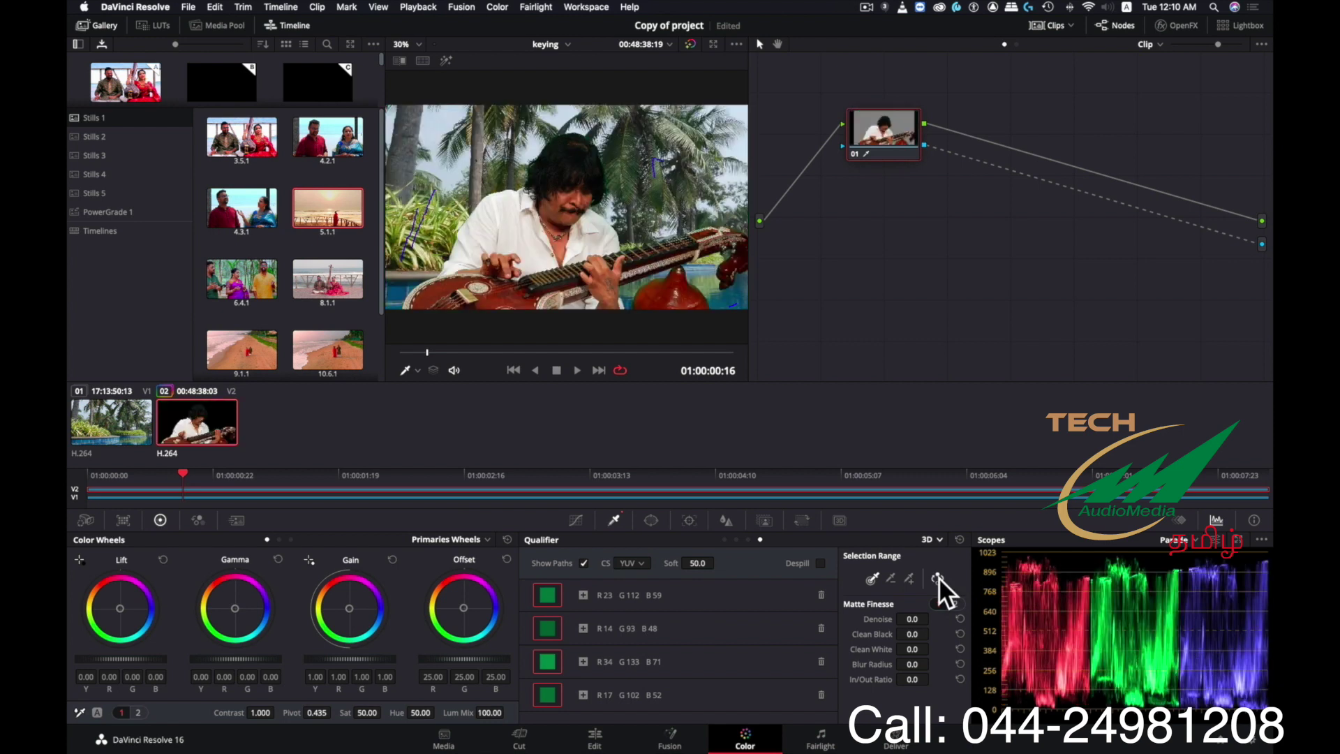
key("space")
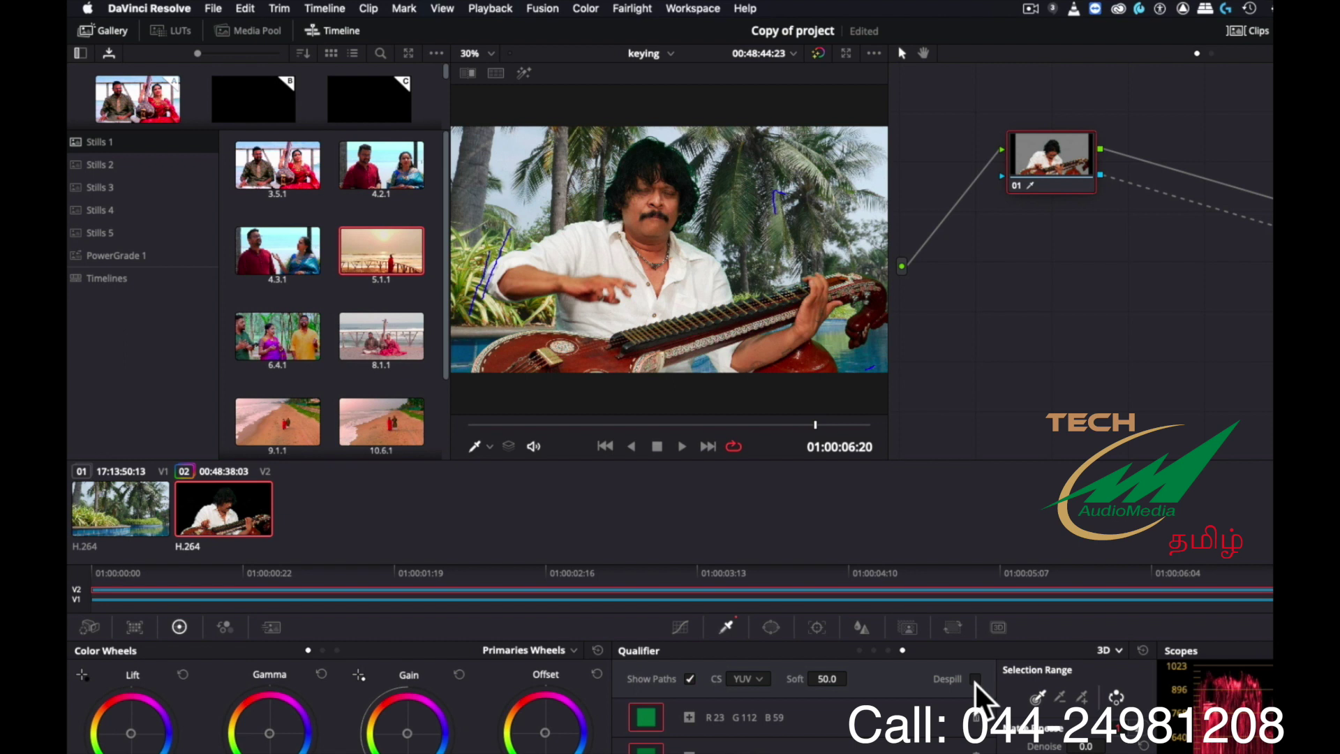
Step: Enable Despill in the 3D qualifier and play back the cleaned composite, then stop
left_click(975, 679)
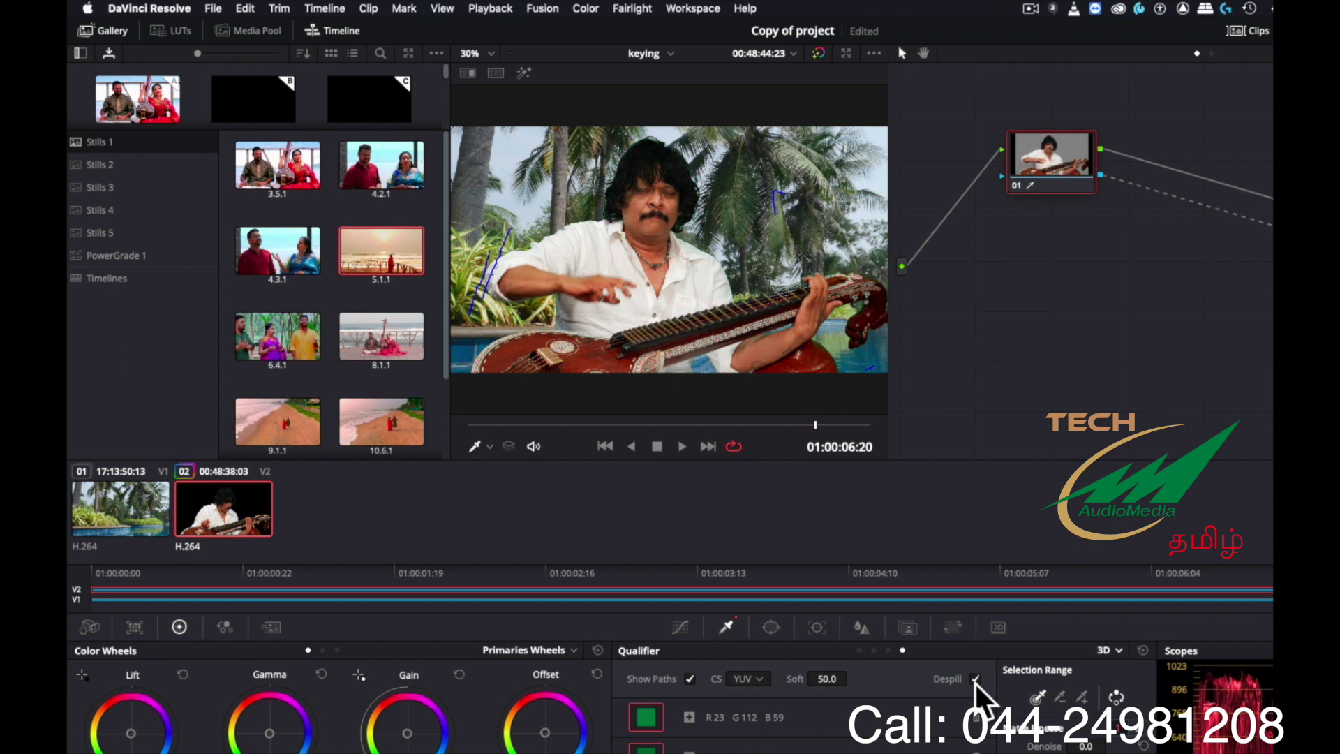
key("space")
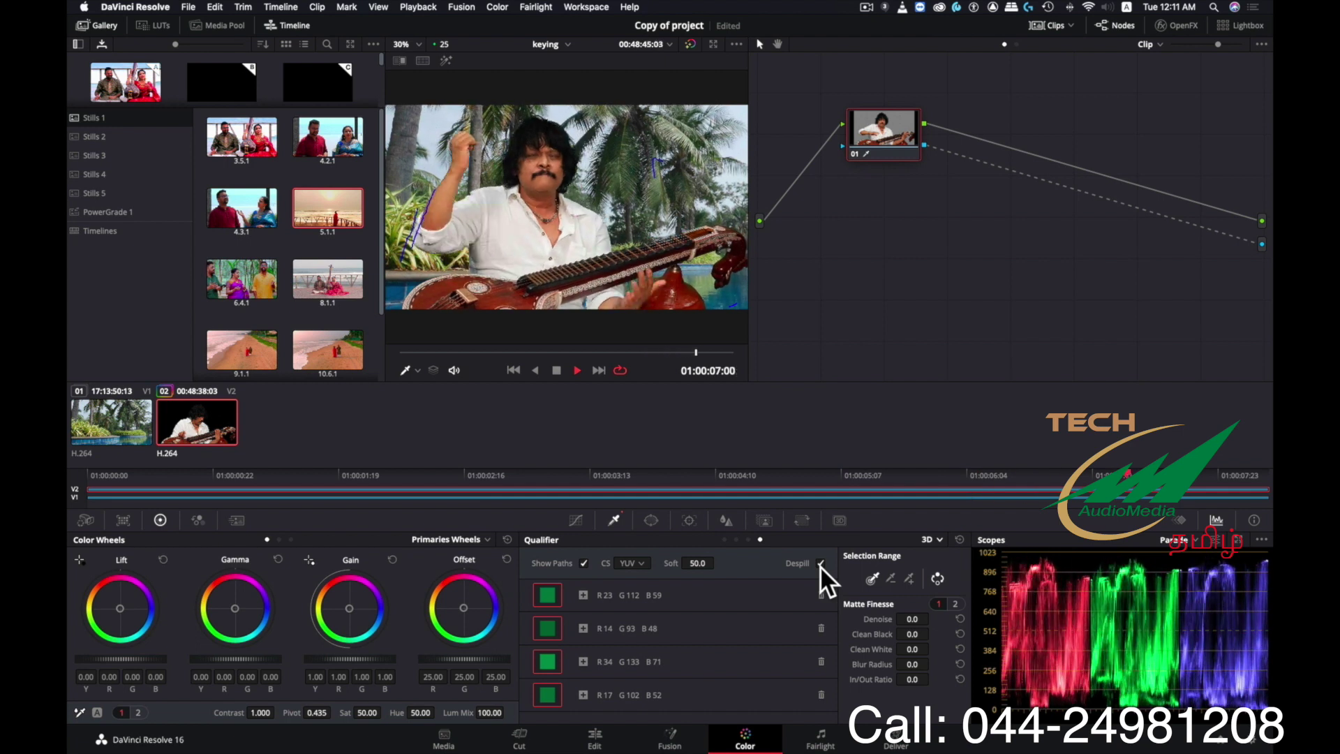
key("space")
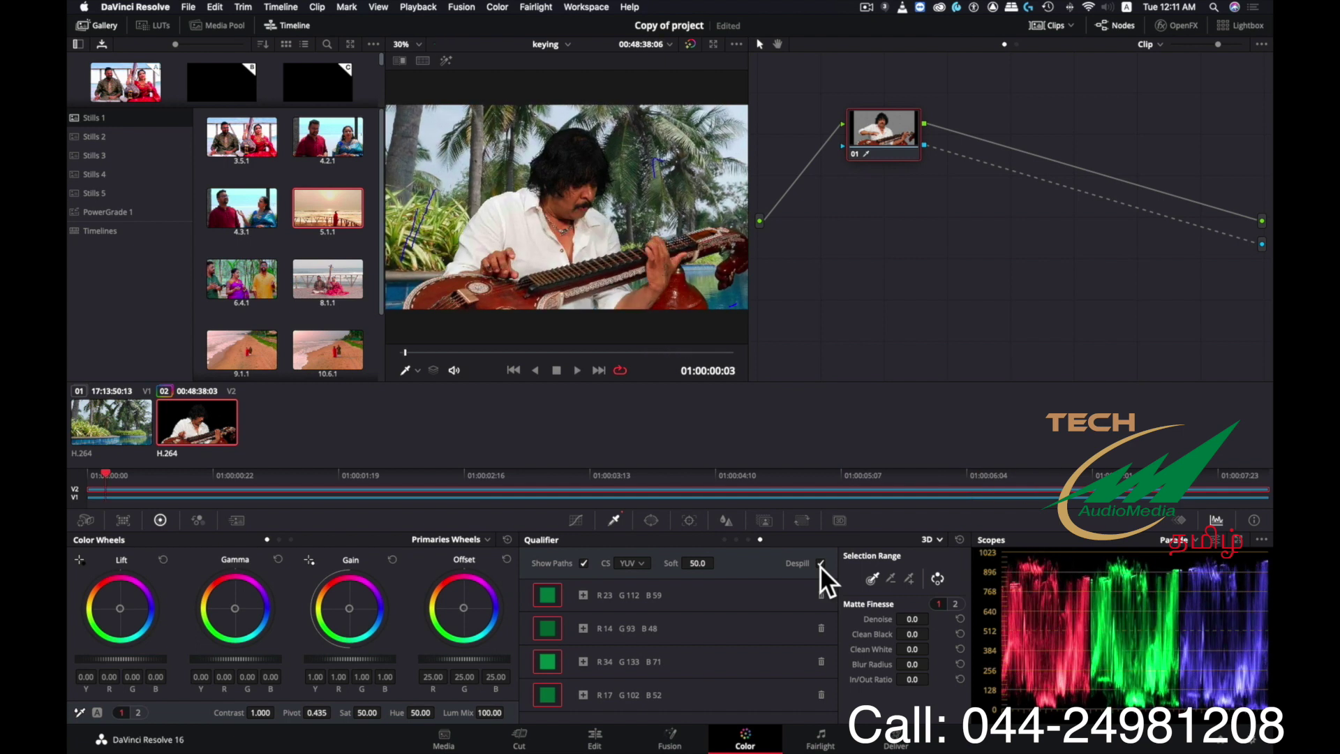